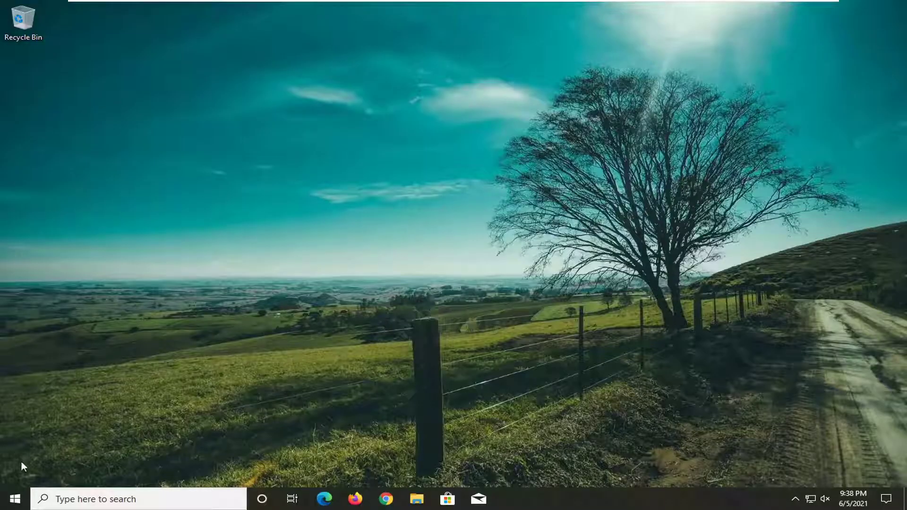
Search Start for 'troubleshoot' and open the Additional troubleshooters list in Troubleshoot settings.
left_click(11, 501)
type("tr")
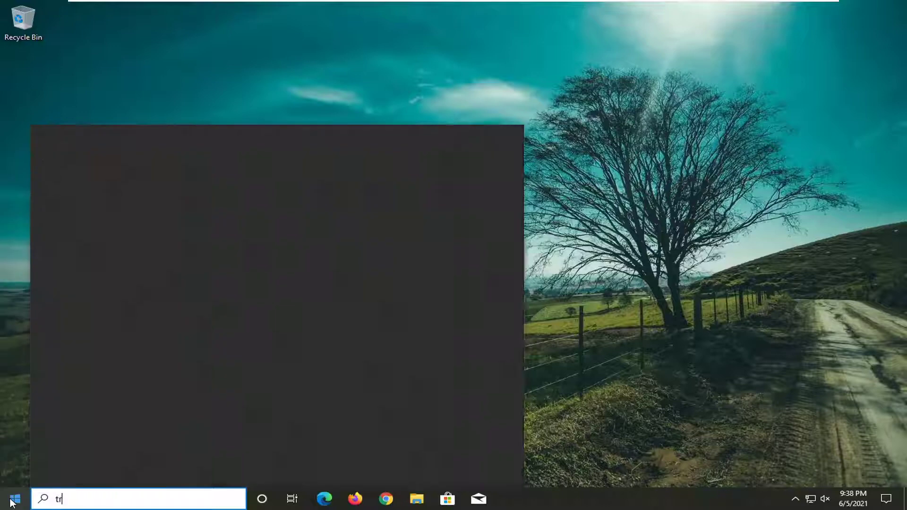
type("oubleshoot")
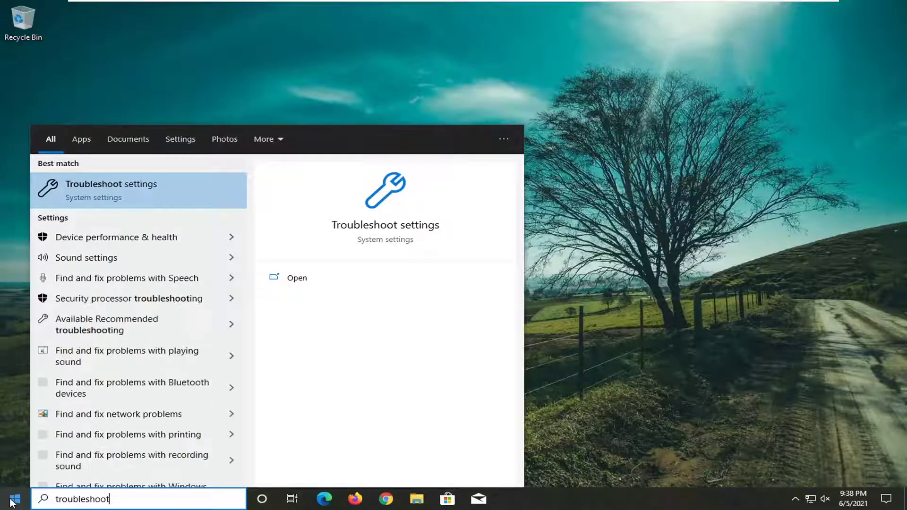
left_click(146, 188)
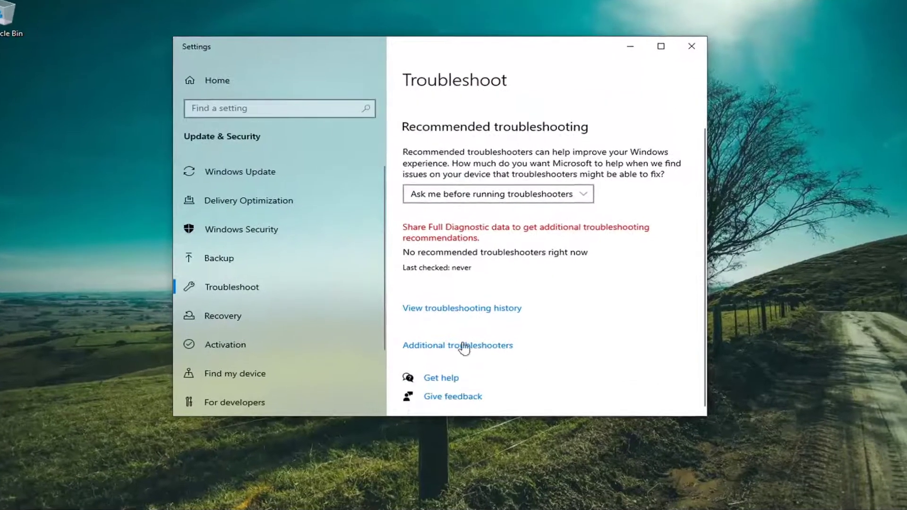
left_click(464, 348)
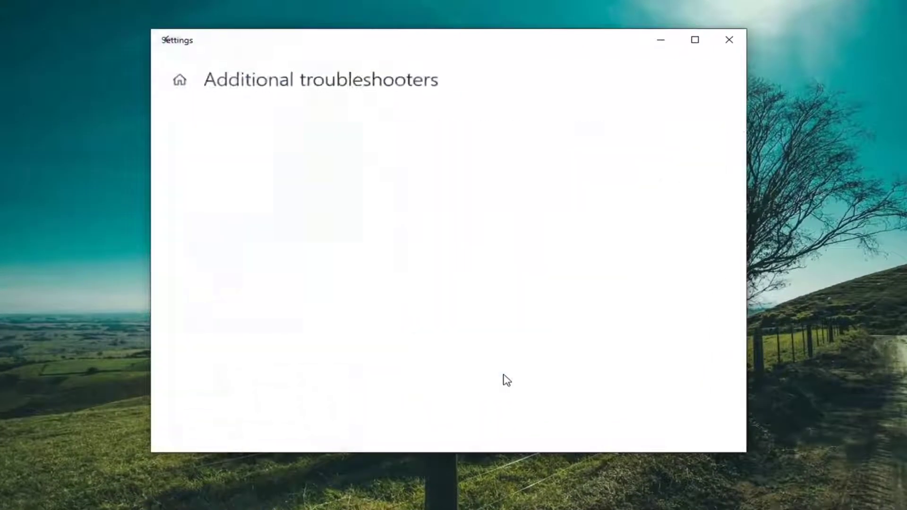
scroll(491, 277, "down", 1)
scroll(491, 277, "up", 1)
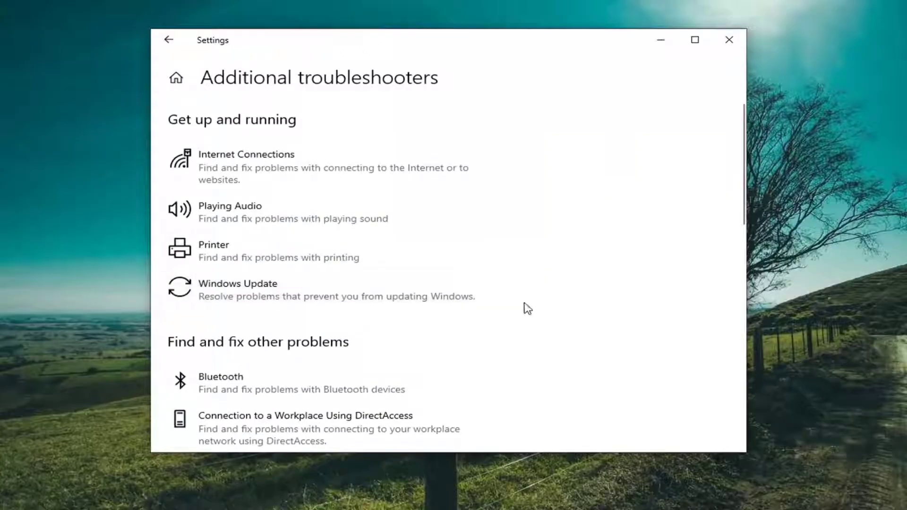
scroll(268, 308, "down", 2)
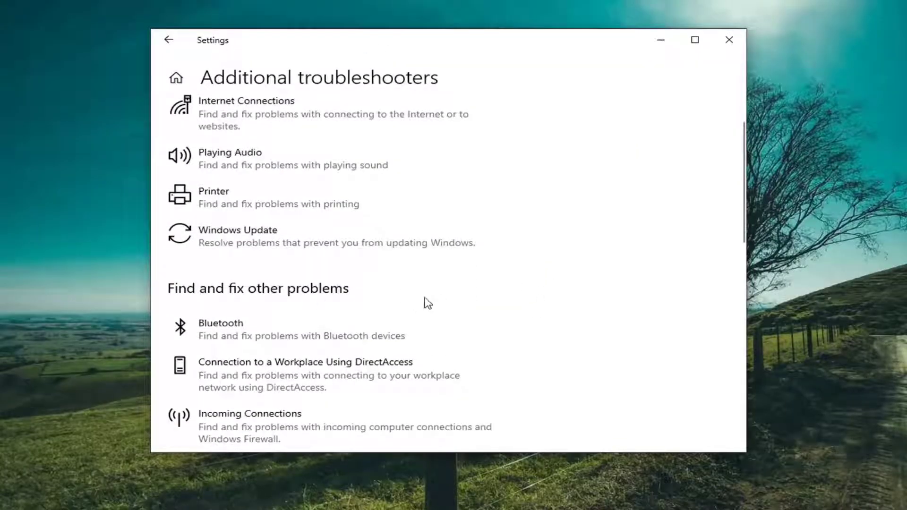
Run the Bluetooth troubleshooter to its 'Bluetooth unavailable' result, then close it and Settings.
left_click(248, 341)
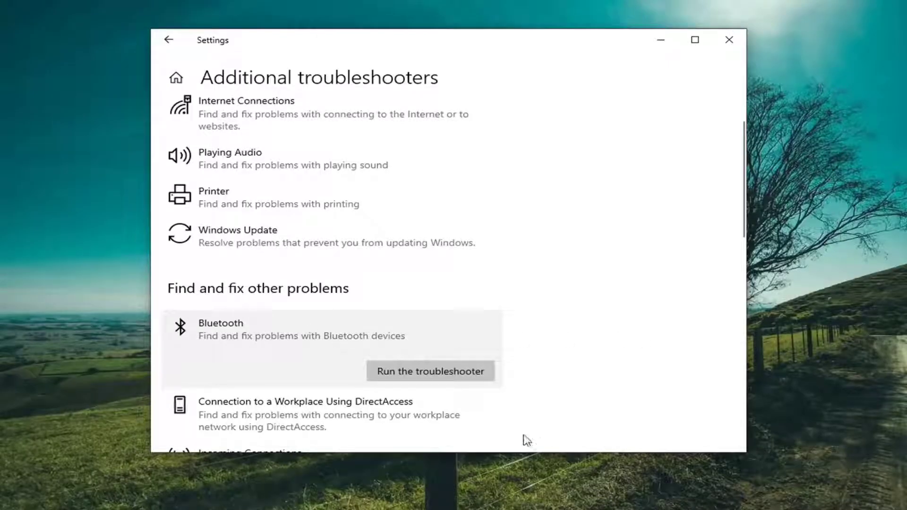
left_click(378, 370)
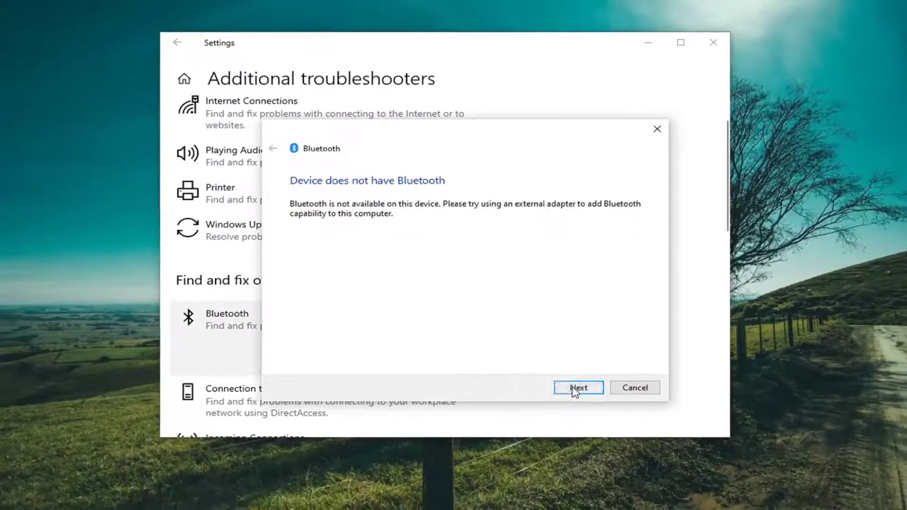
left_click(580, 399)
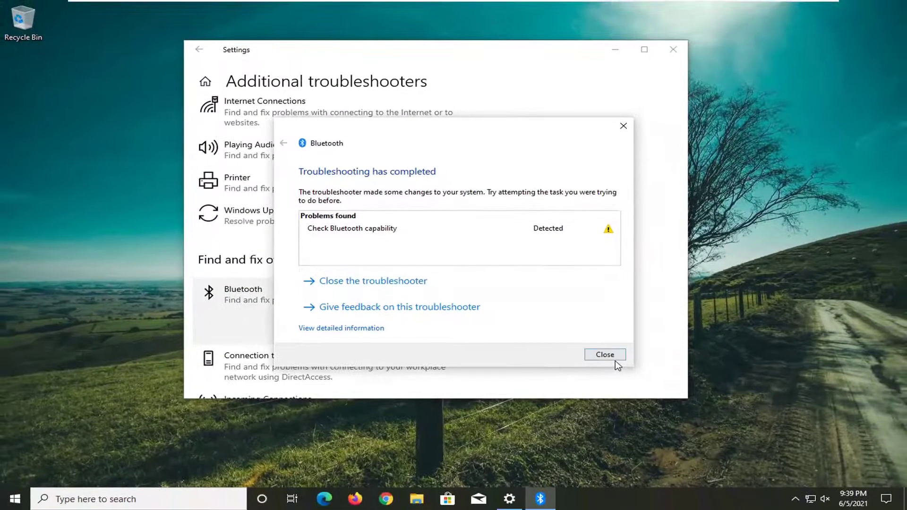
left_click(610, 360)
left_click(679, 48)
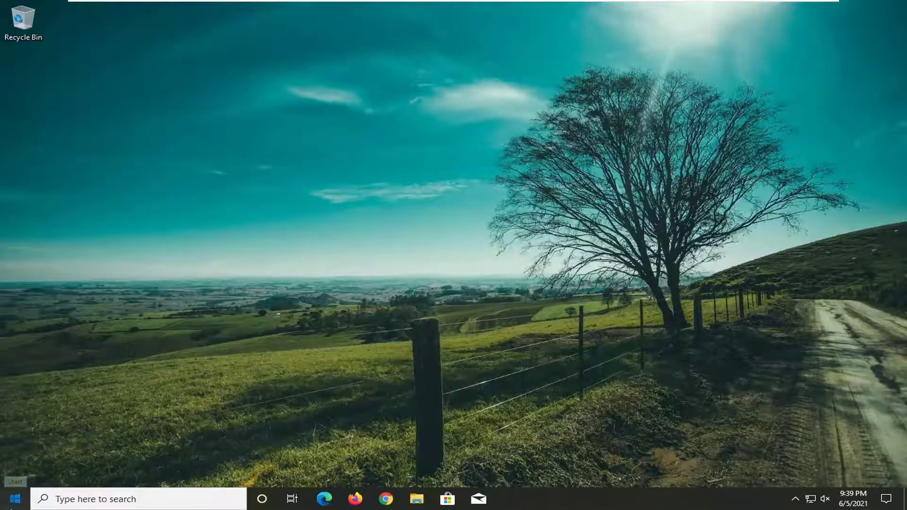
Launch Device Manager from Start search and select ACPI x86-based PC under the expanded Computer category.
left_click(12, 503)
type("device manager")
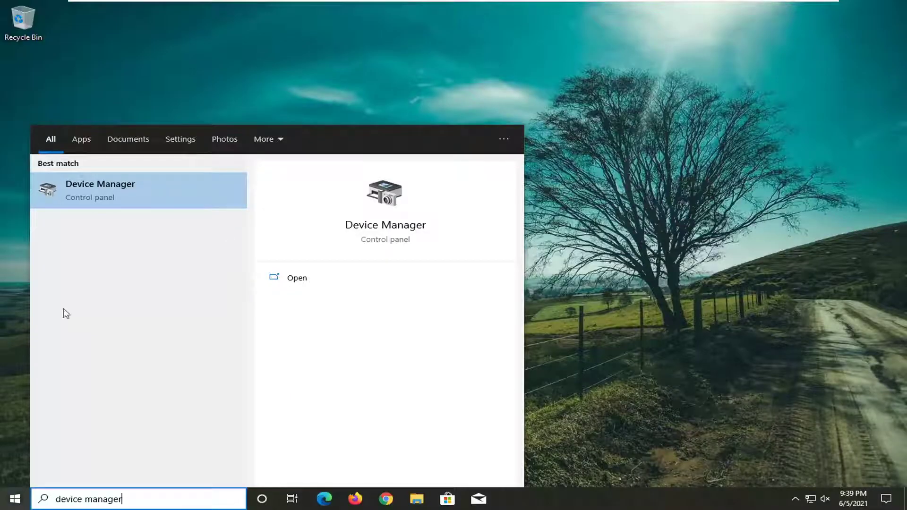
left_click(104, 189)
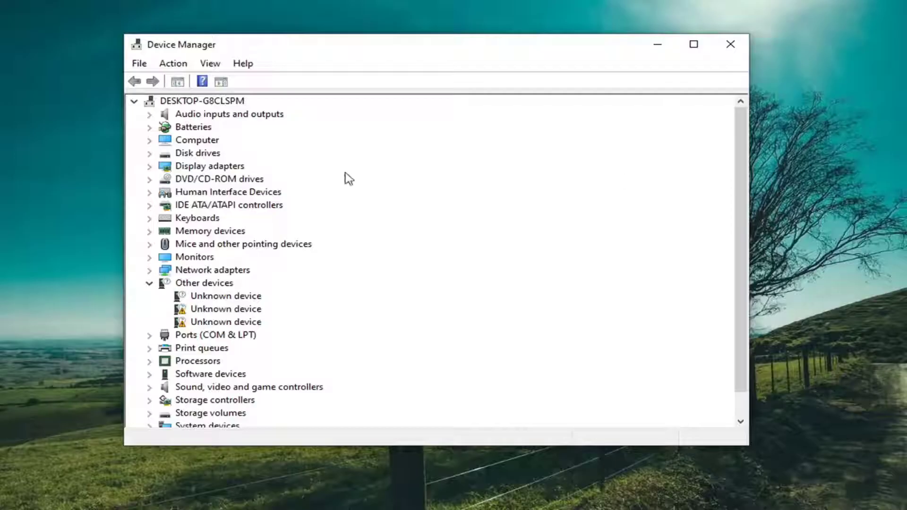
double_click(191, 140)
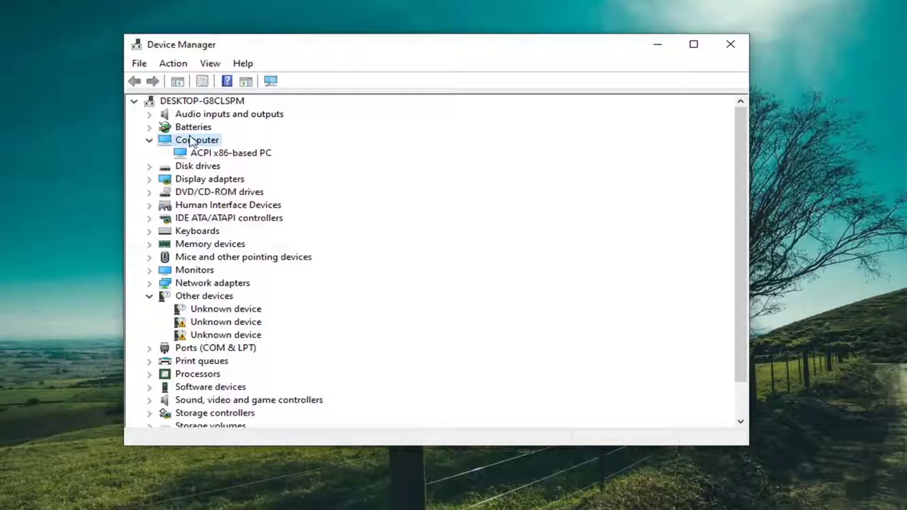
left_click(250, 156)
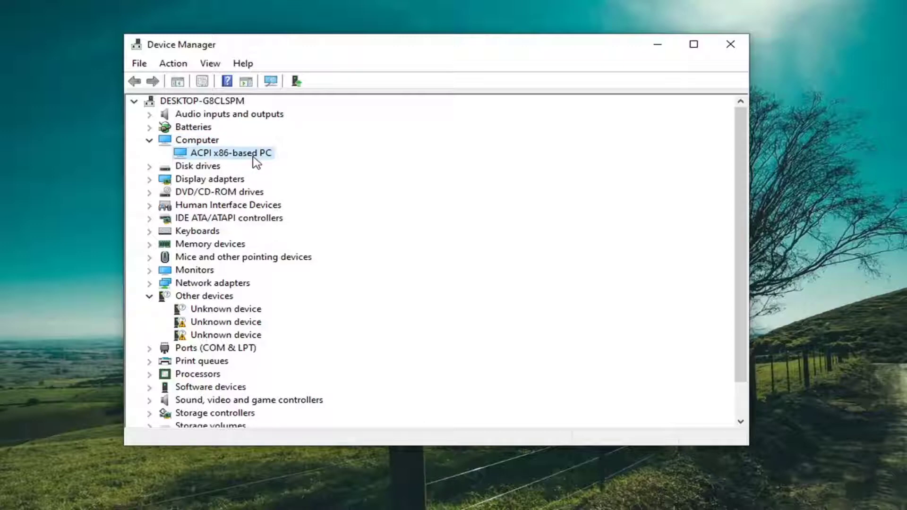
right_click(227, 155)
Update the ACPI x86-based PC driver by picking a compatible model from this computer's list.
left_click(284, 166)
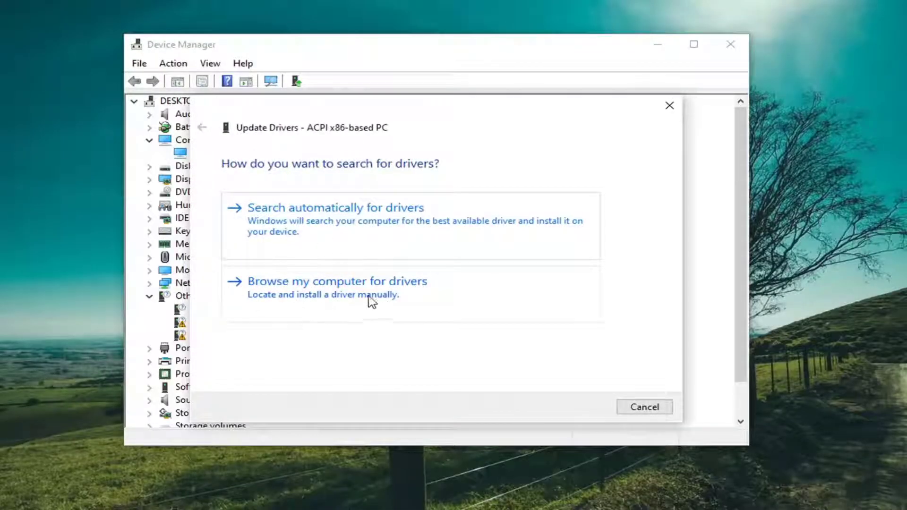
left_click(344, 296)
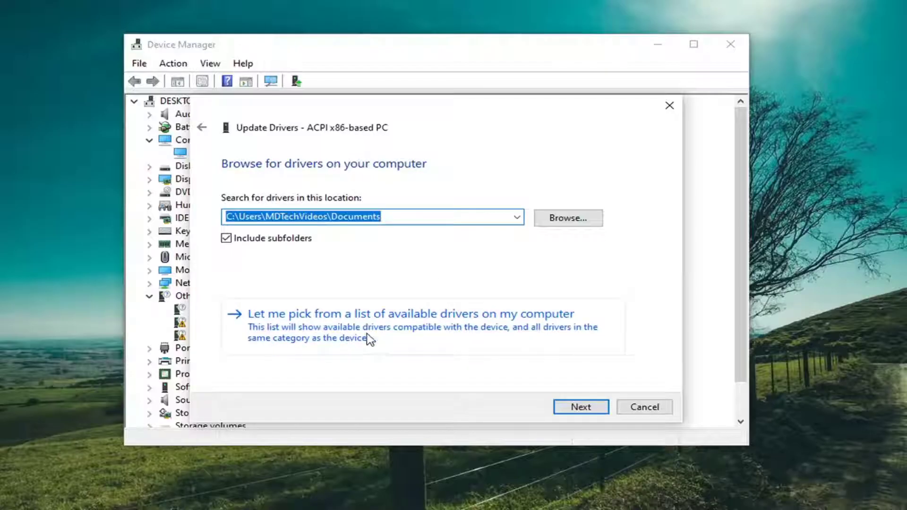
left_click(437, 338)
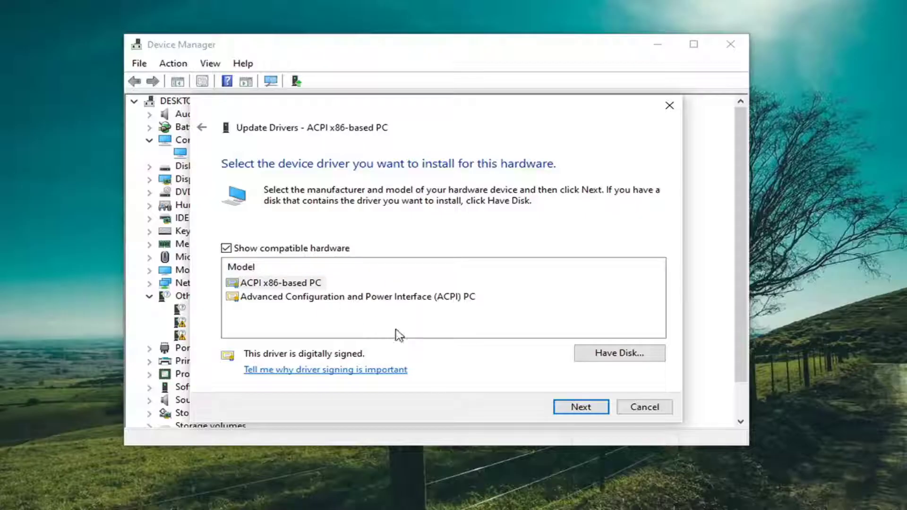
left_click(584, 409)
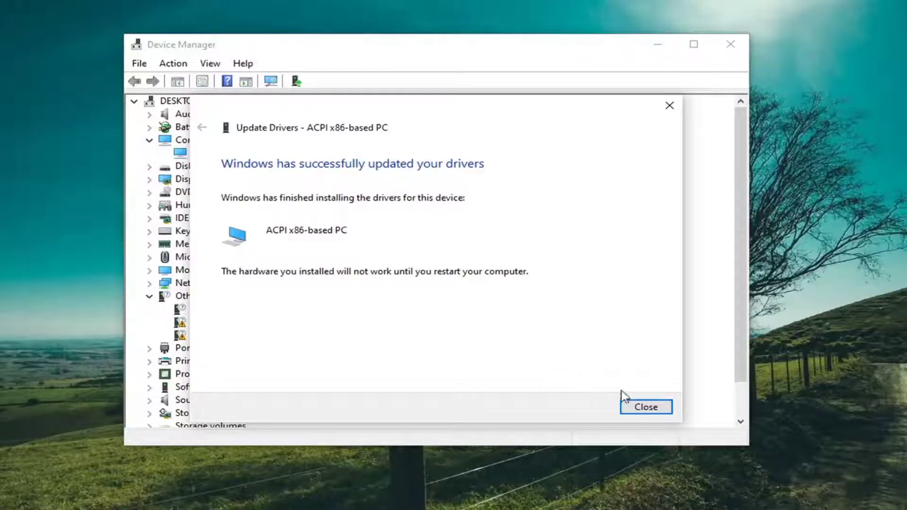
Dismiss the update success message, postpone the restart, and close Device Manager.
left_click(652, 415)
left_click(622, 310)
left_click(733, 45)
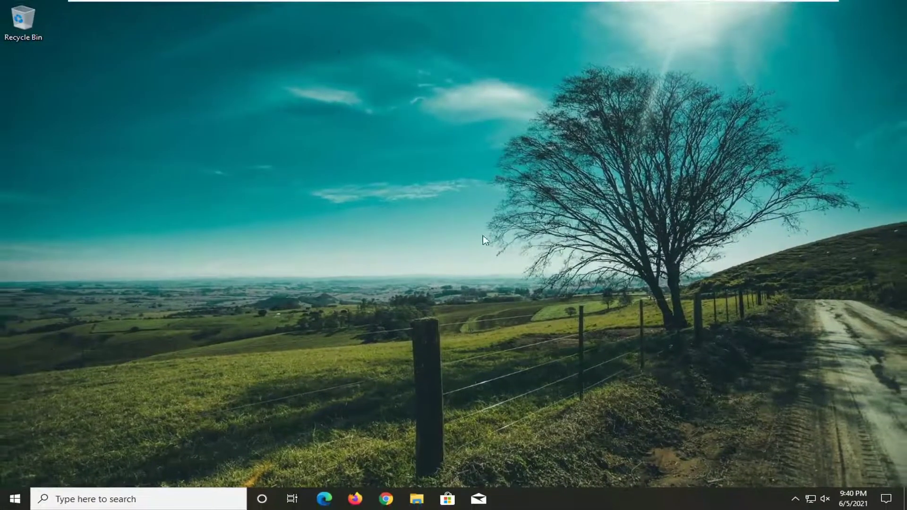
Launch Services from Start search and open the Windows Audio service's properties.
left_click(10, 502)
type("services")
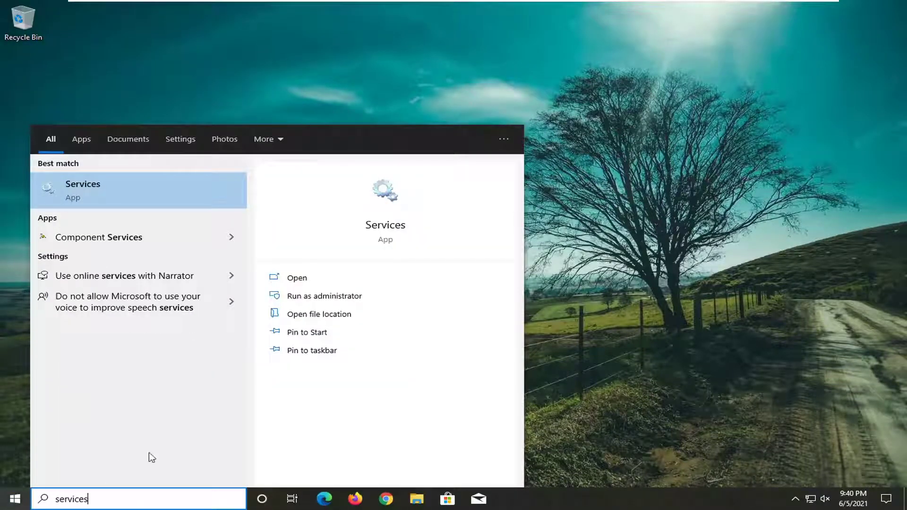
left_click(131, 194)
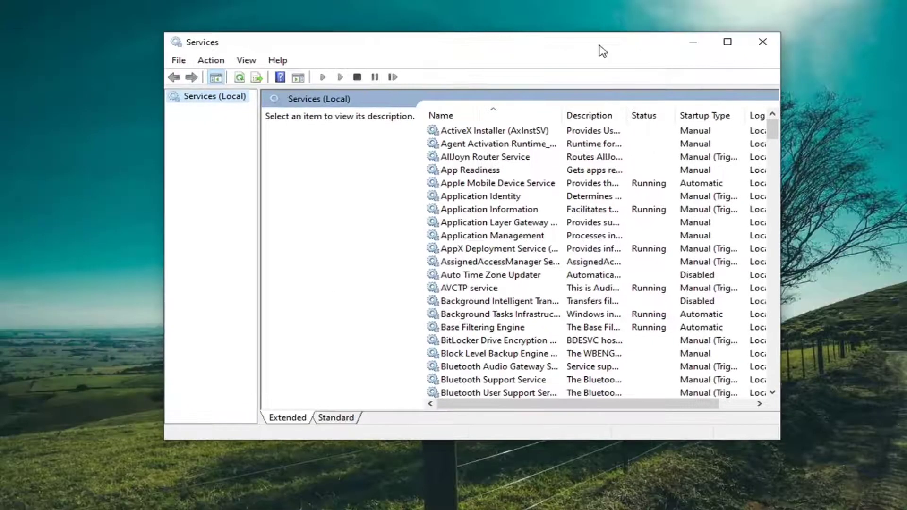
left_click_drag(602, 51, 591, 49)
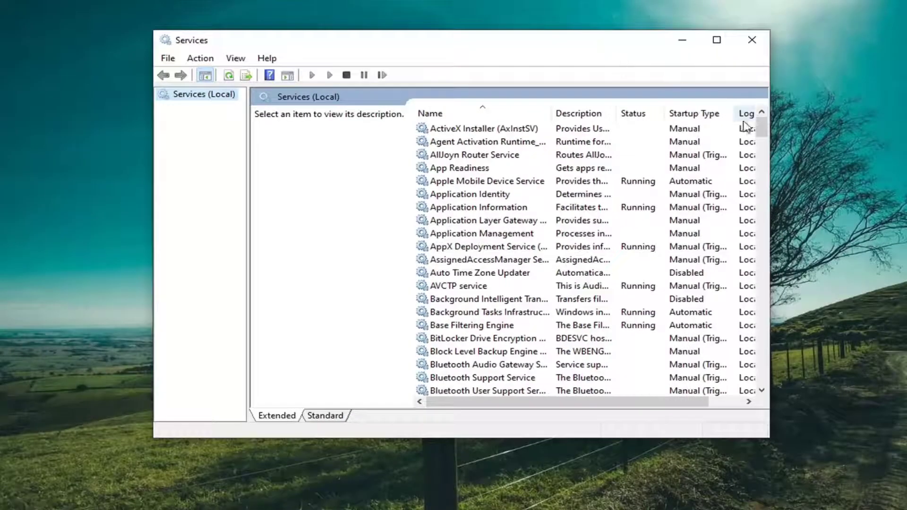
left_click_drag(762, 127, 759, 334)
left_click(473, 293)
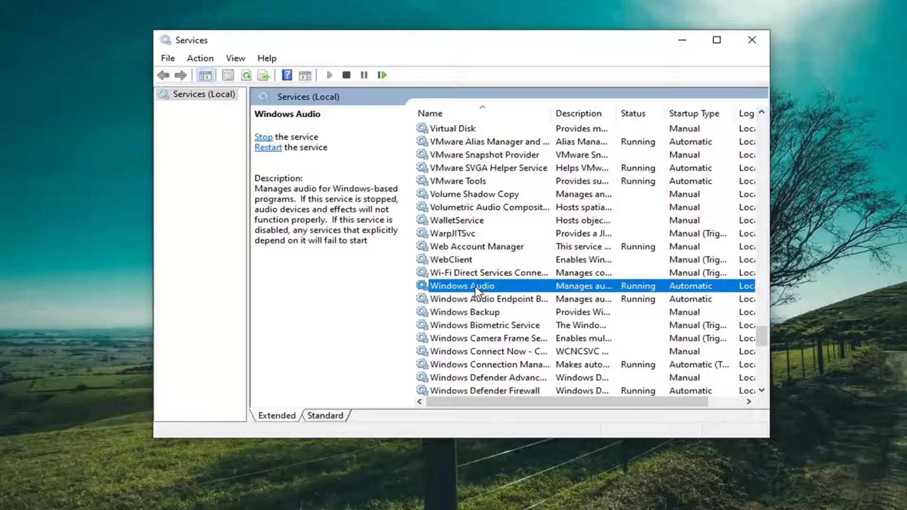
double_click(477, 292)
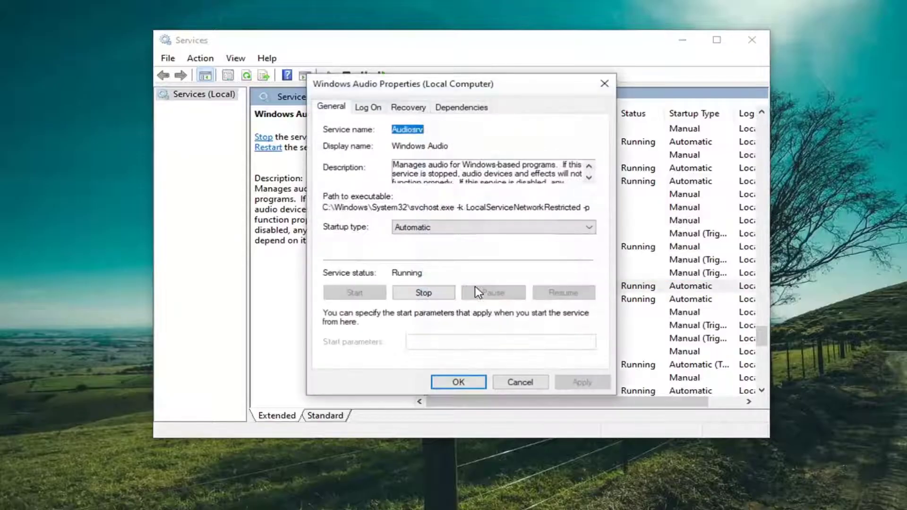
Keep Windows Audio's startup type at Automatic, apply and confirm it, then close Services.
left_click(438, 229)
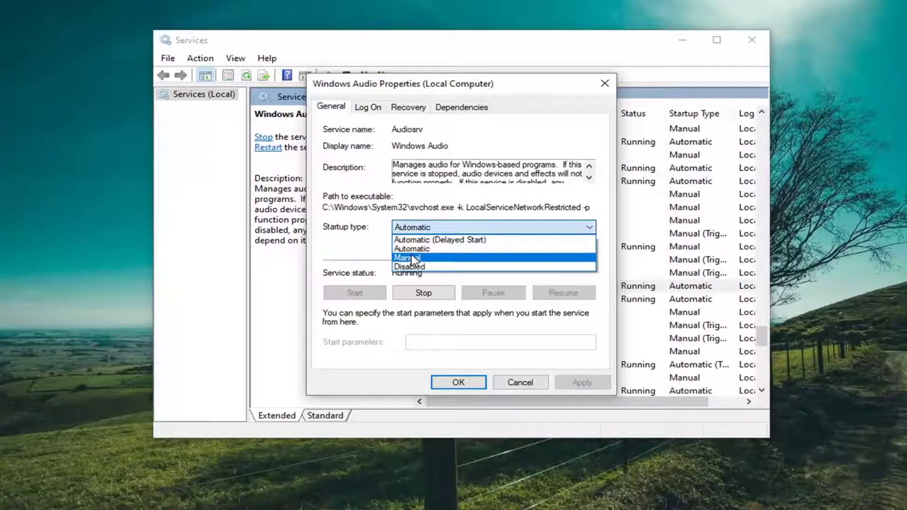
left_click(414, 257)
left_click(416, 229)
left_click(409, 249)
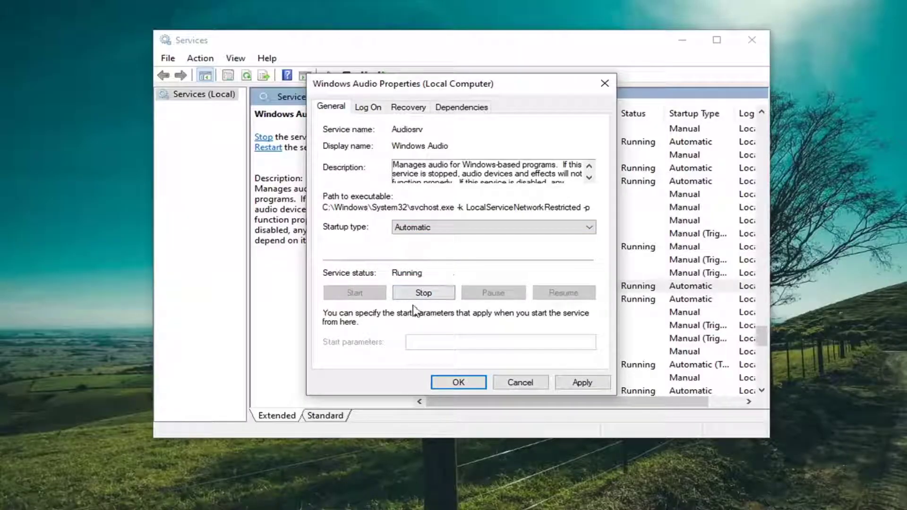
left_click(580, 381)
left_click(457, 382)
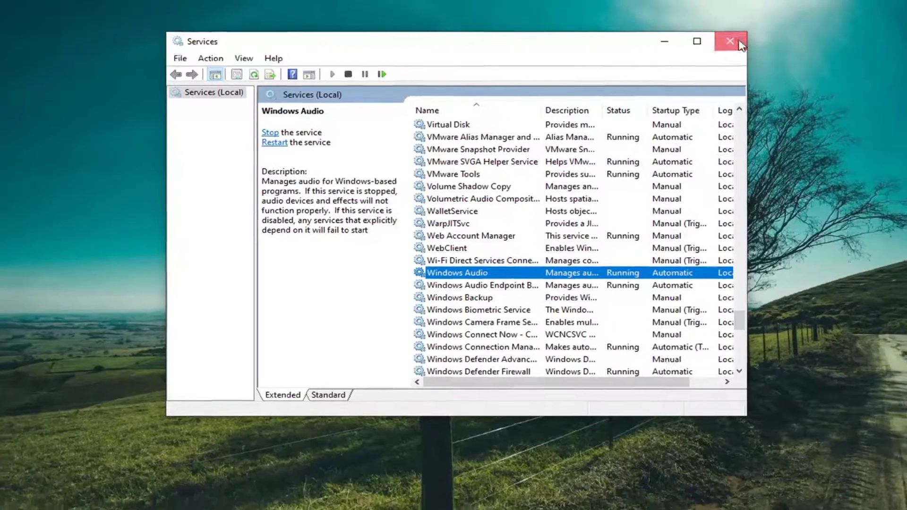
left_click(752, 39)
Search for and open Control Panel, then set View by to Large icons.
left_click(3, 499)
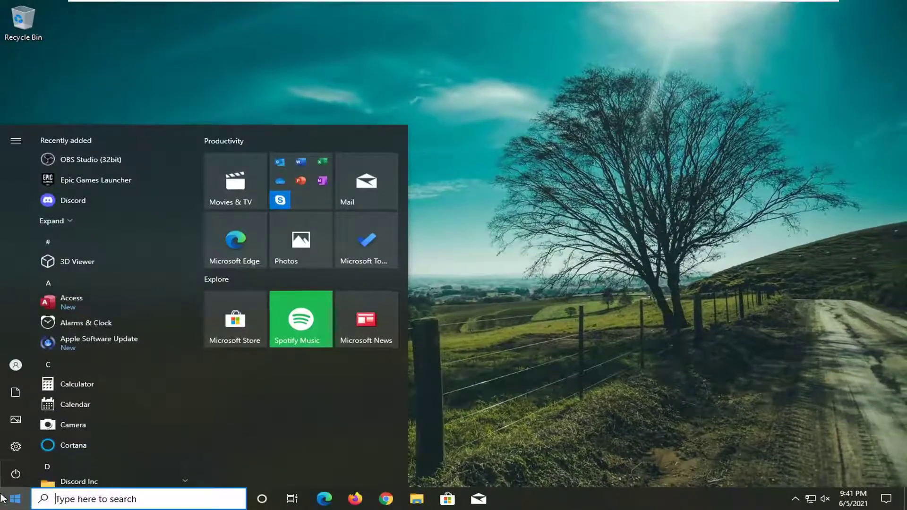
type("countr")
key("BackSpace")
key("BackSpace")
key("BackSpace")
key("BackSpace")
key("BackSpace")
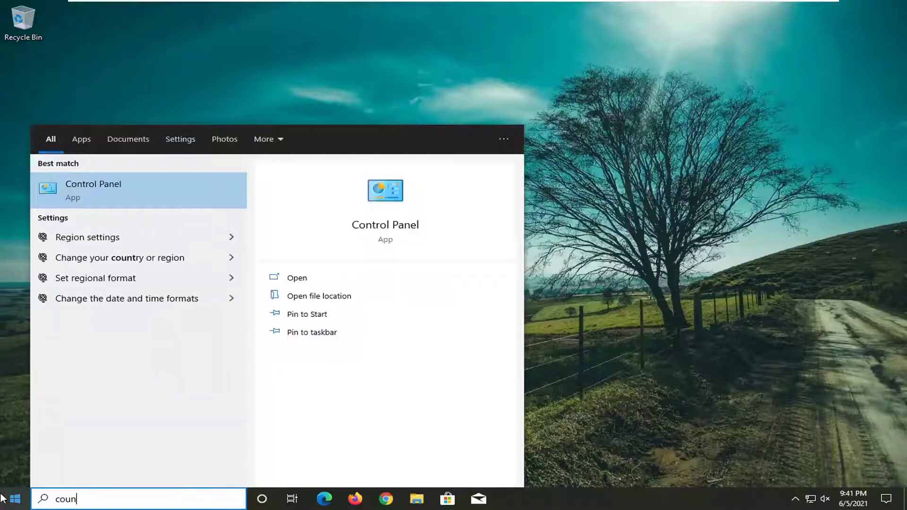
key("BackSpace")
type("co")
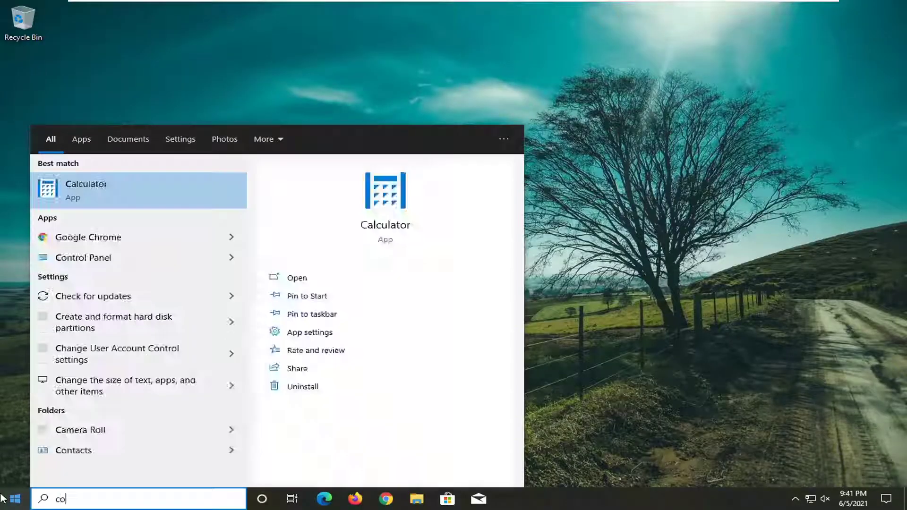
type("ntrol panel")
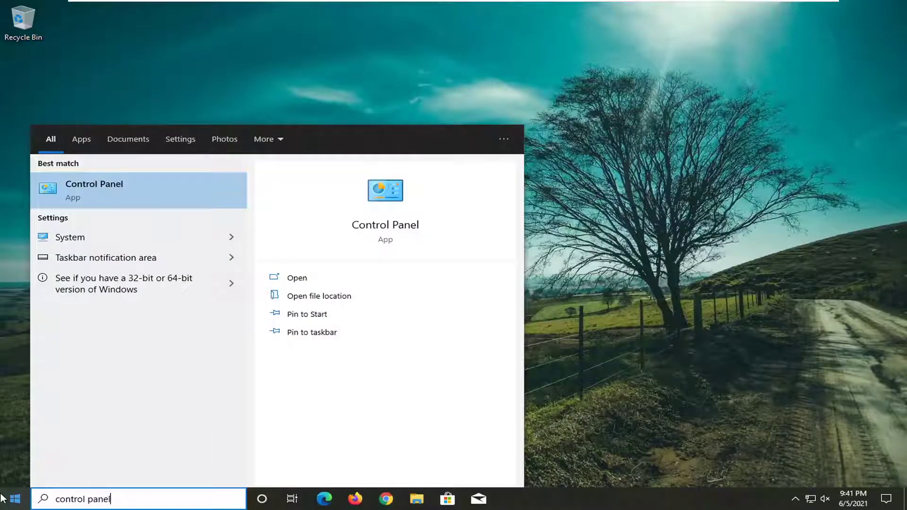
left_click(114, 187)
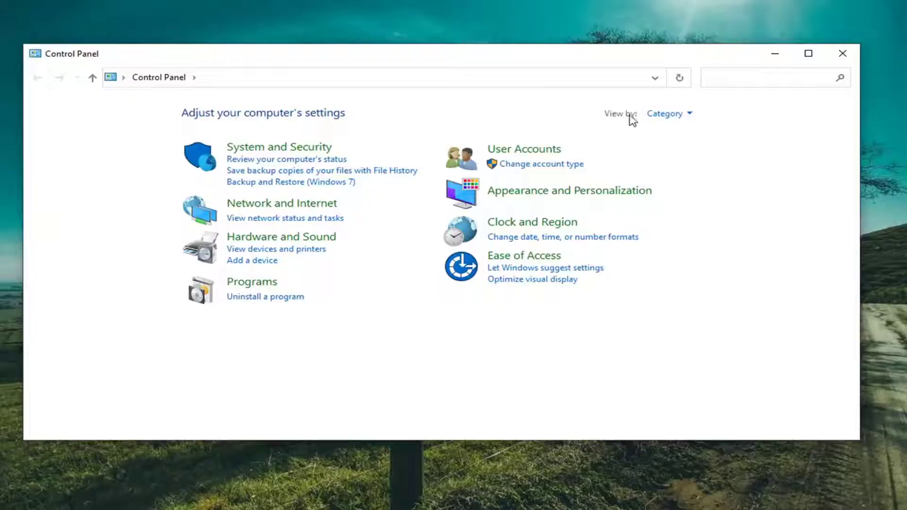
left_click(678, 122)
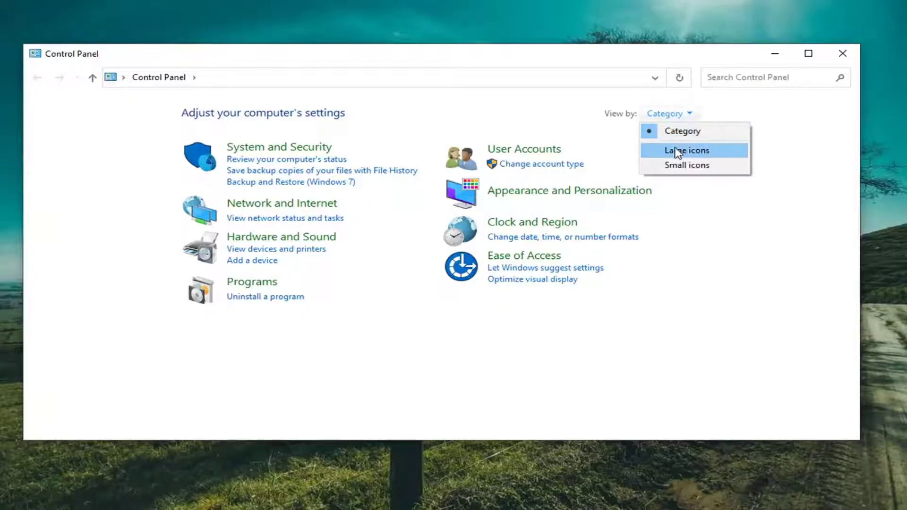
left_click(678, 149)
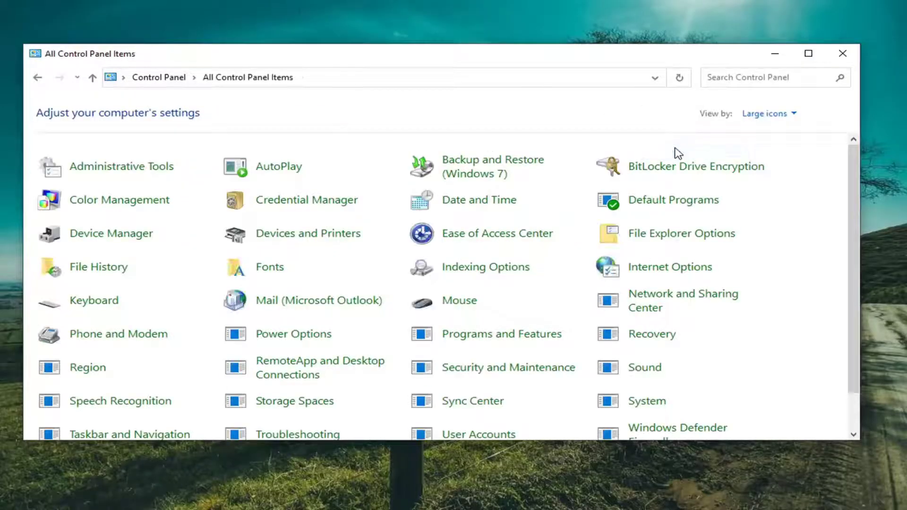
Open Sound, select Speakers, and check its Enhancements tab in Properties before closing with OK.
left_click(639, 373)
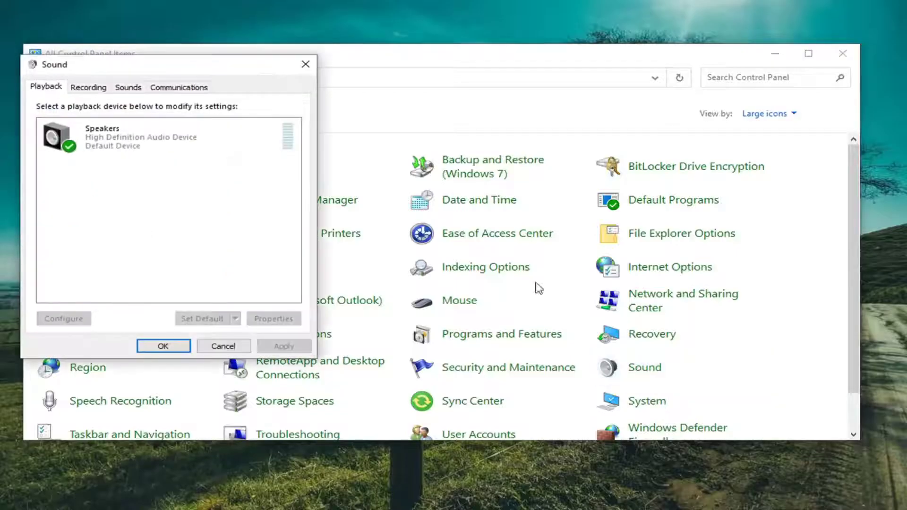
left_click_drag(183, 62, 390, 93)
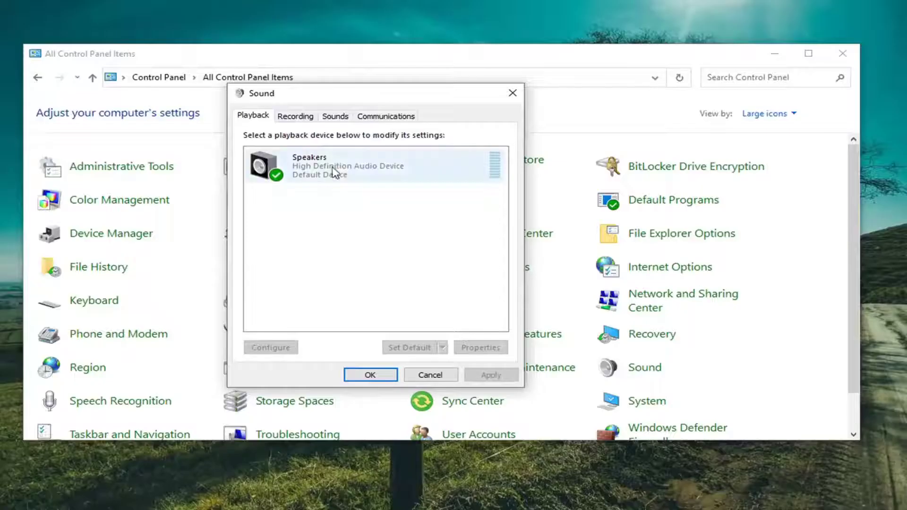
left_click(340, 172)
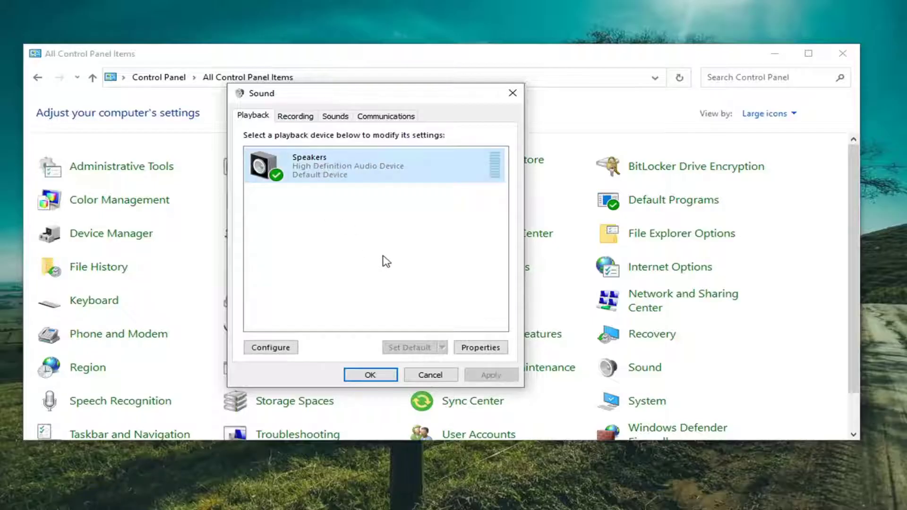
left_click(481, 347)
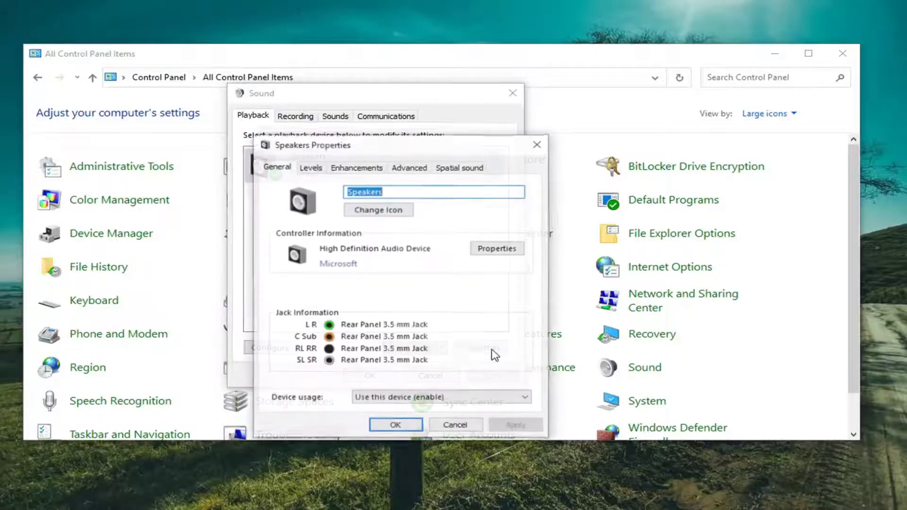
left_click_drag(390, 147, 379, 95)
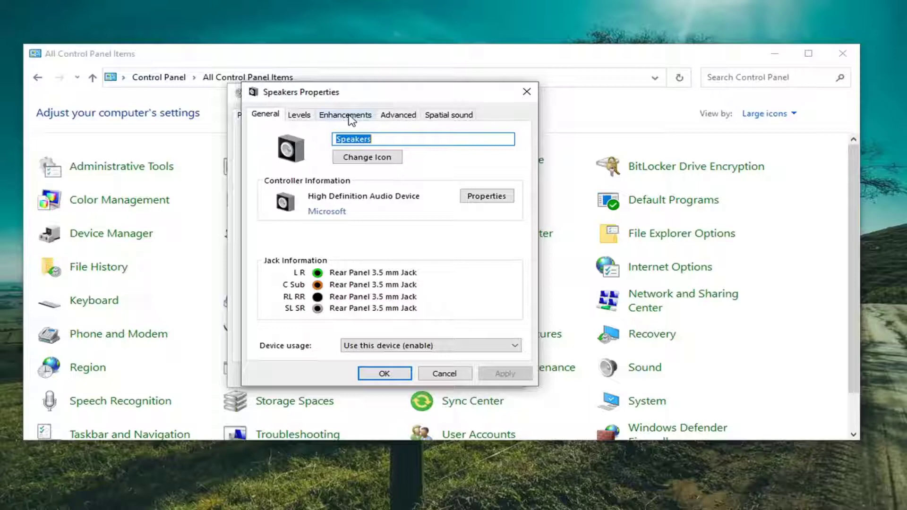
left_click(350, 116)
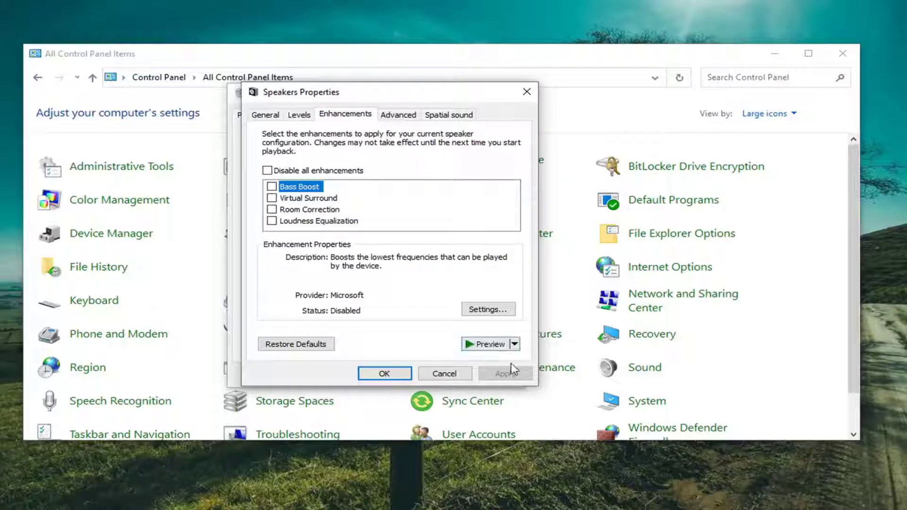
left_click(380, 374)
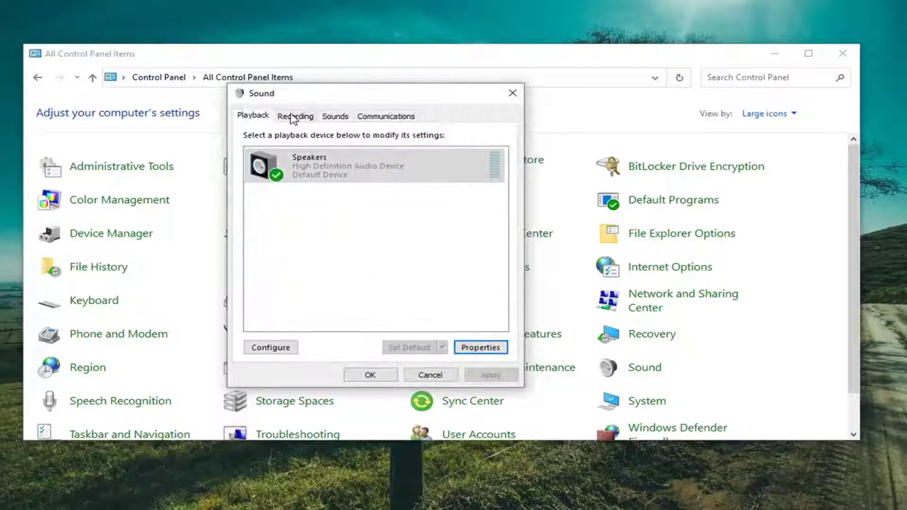
Review the Microphone's Advanced, Listen and General property tabs, then close Microphone Properties and Sound.
left_click(292, 117)
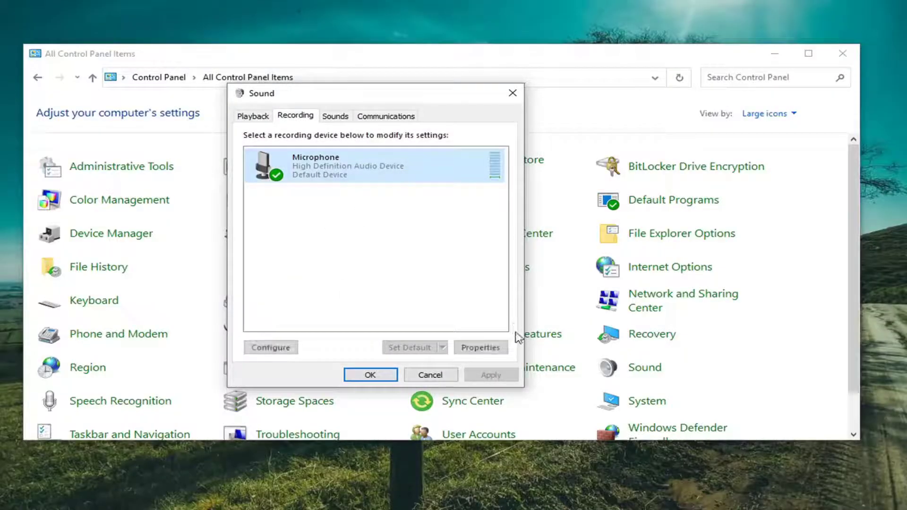
left_click(479, 347)
left_click_drag(366, 144, 339, 127)
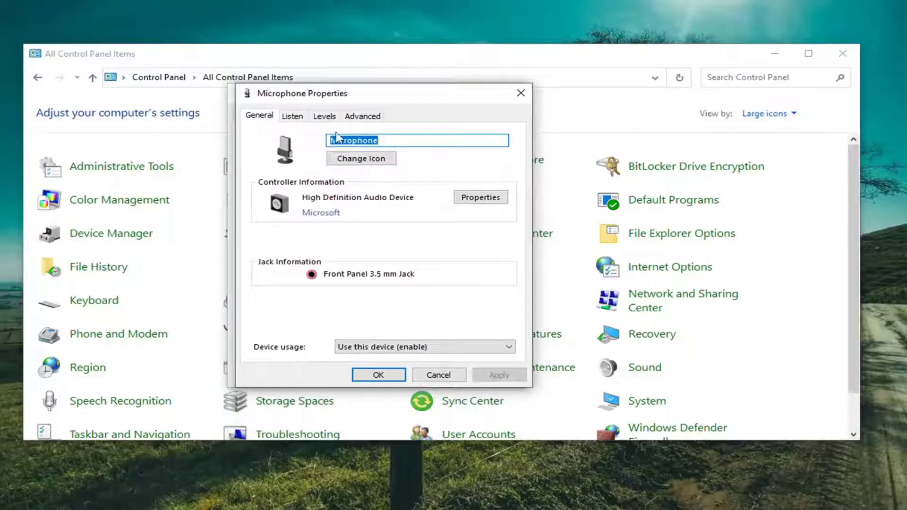
left_click(359, 117)
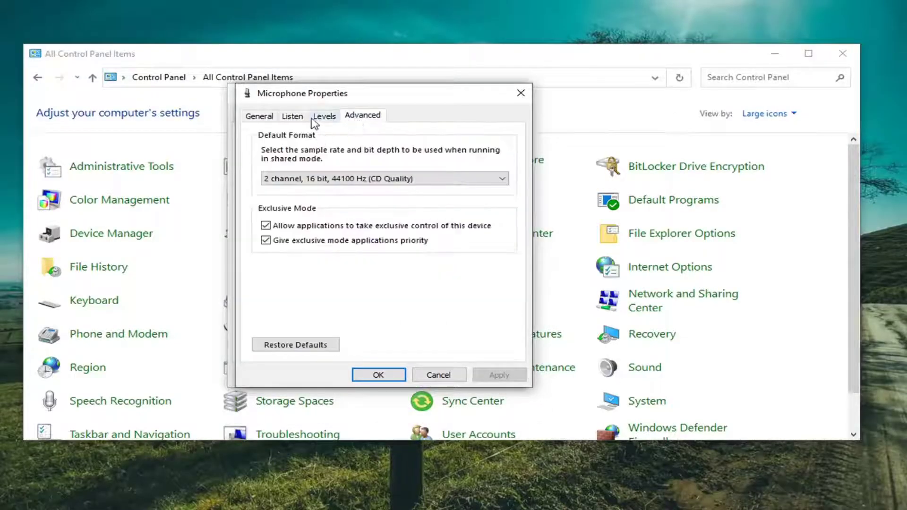
left_click(293, 117)
left_click(255, 116)
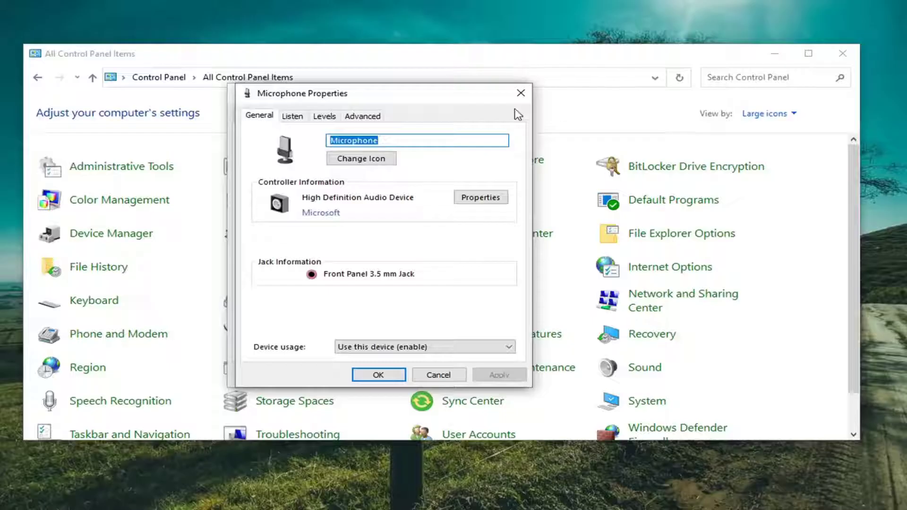
left_click(521, 93)
left_click(513, 93)
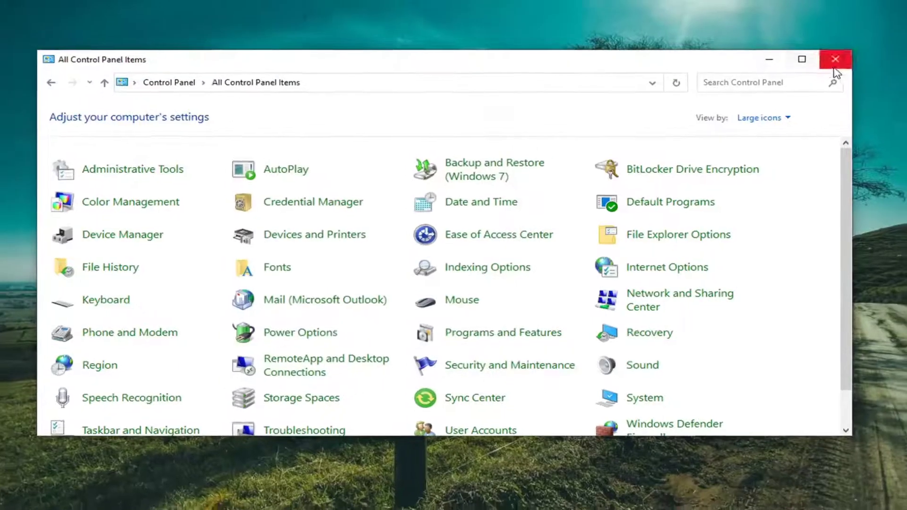